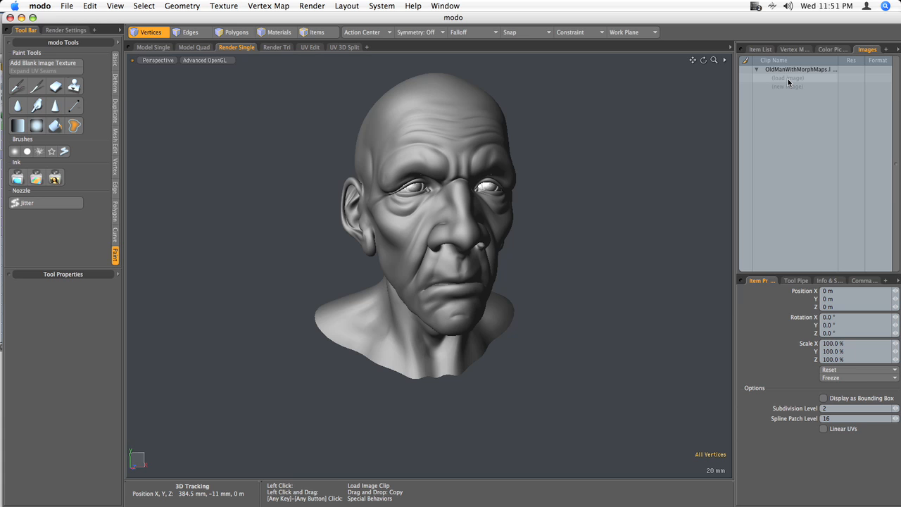
# Load the photo CrazyB.jpg from the resources folder into the scene's image list and close its preview
pyautogui.click(788, 78)
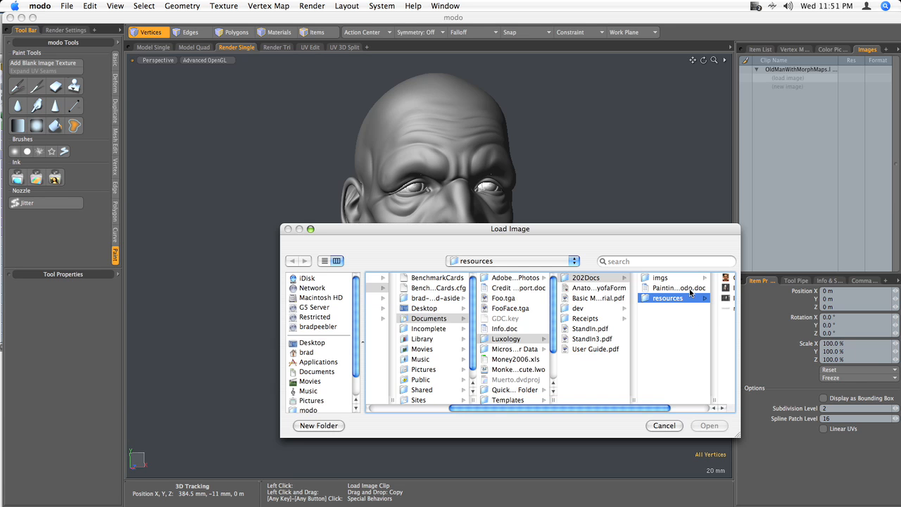
pyautogui.click(725, 278)
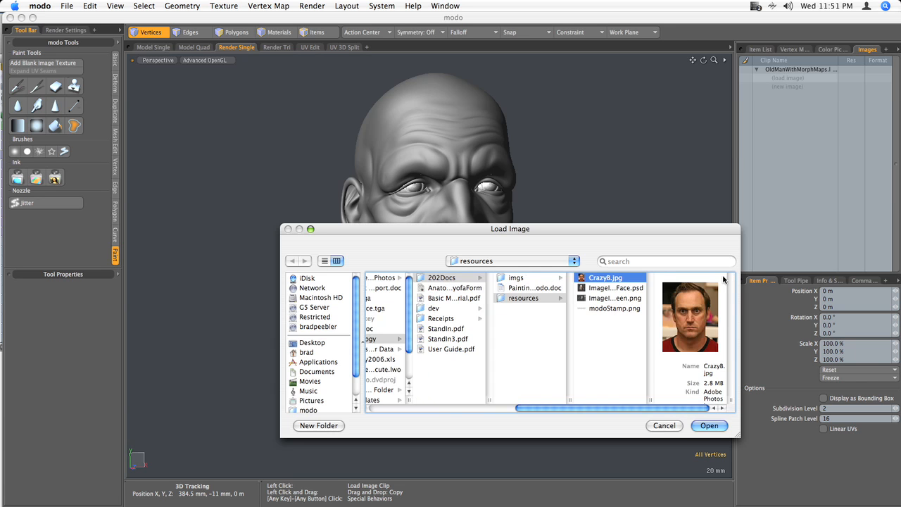
pyautogui.click(706, 425)
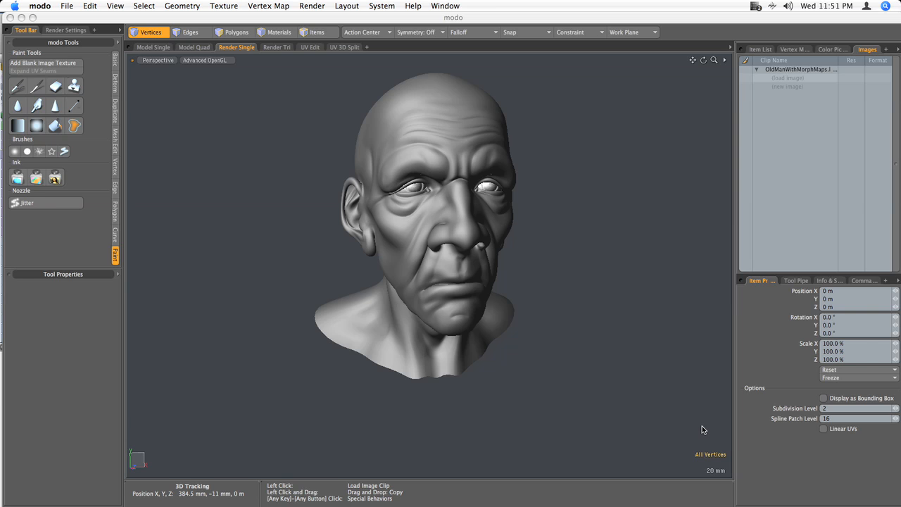
pyautogui.doubleClick(796, 88)
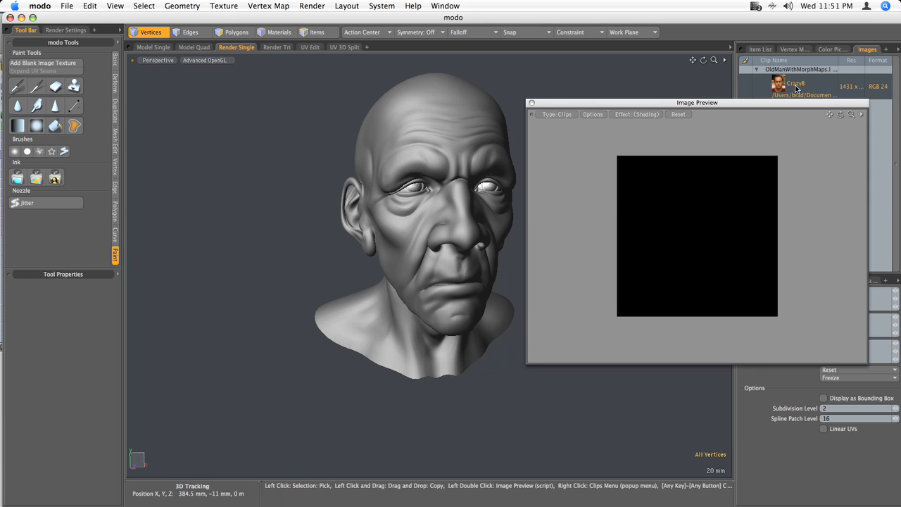
pyautogui.click(532, 103)
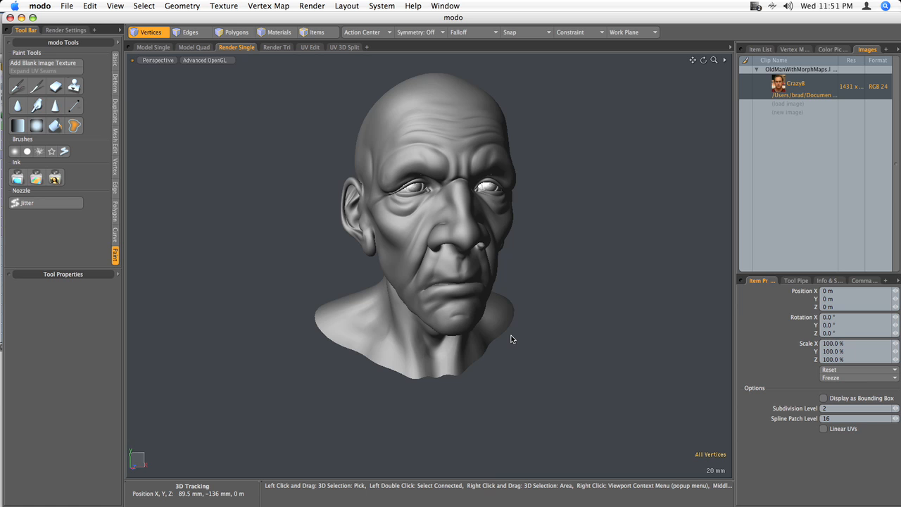
# Switch the viewport to the Front view with the whole head and bust framed
pyautogui.press('KP_1')
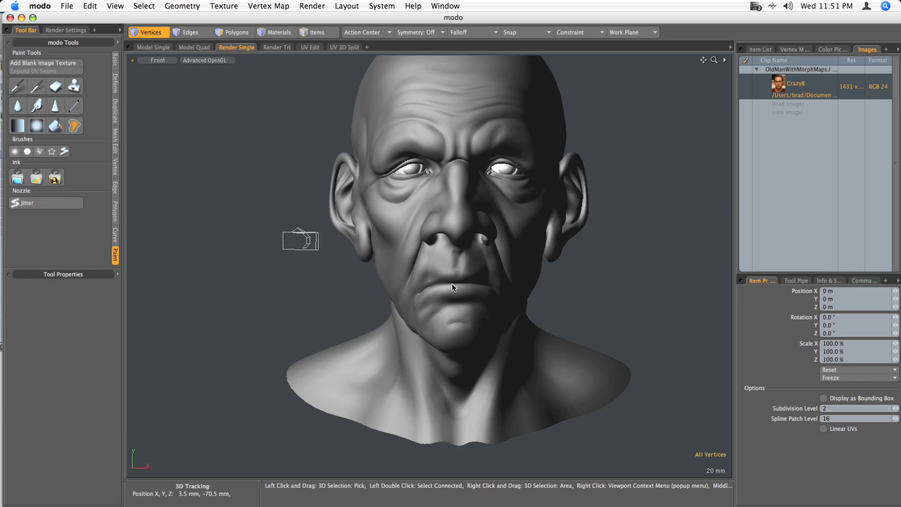
pyautogui.scroll(-5, 452, 283)
pyautogui.scroll(3, 446, 265)
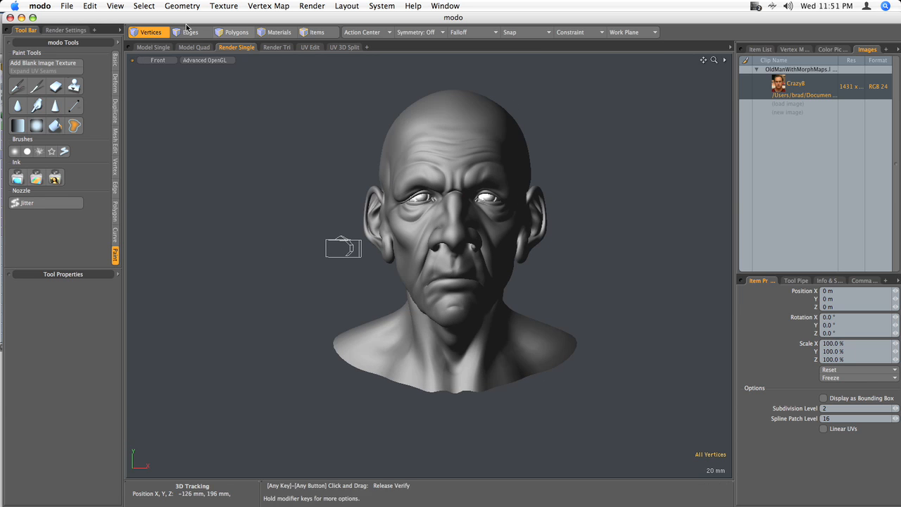
# Add a blank 1024 x 1024 RGBA image texture named FacePaint above the Head group's material and show its texture locator settings
pyautogui.click(66, 30)
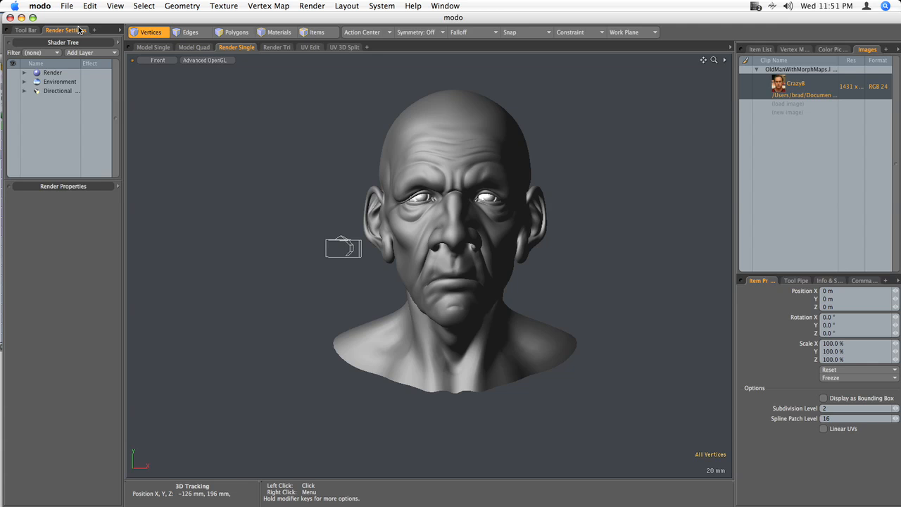
pyautogui.click(25, 73)
pyautogui.click(30, 100)
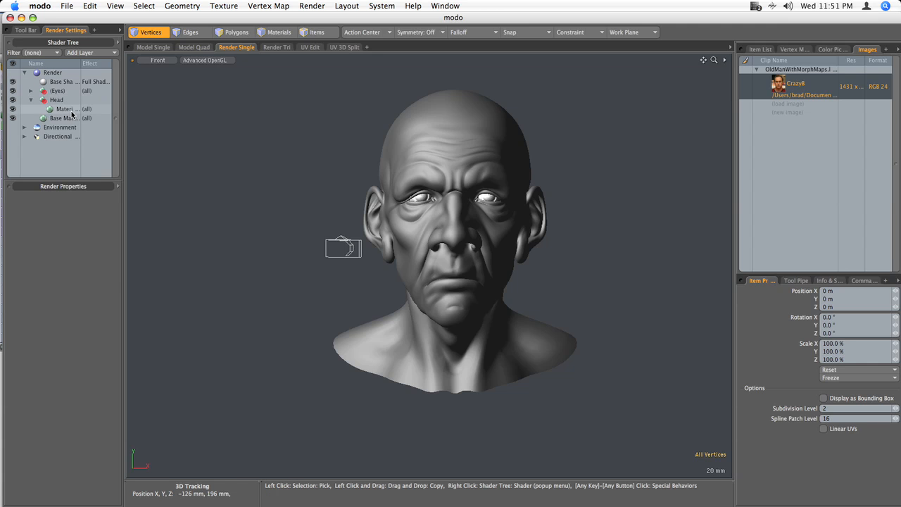
pyautogui.click(65, 109)
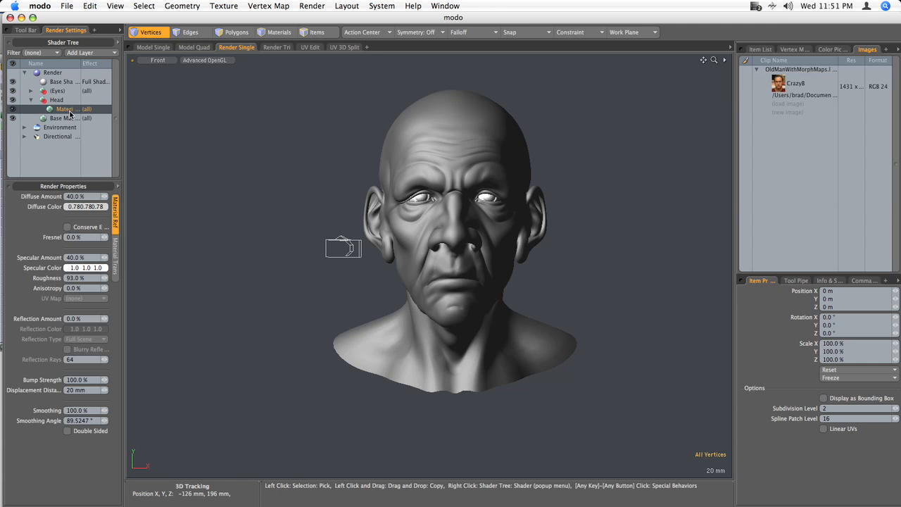
pyautogui.click(224, 6)
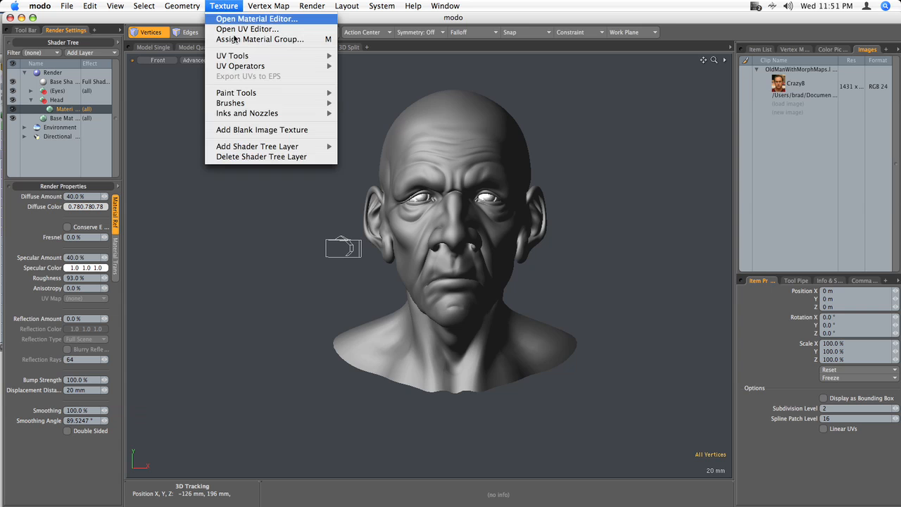
pyautogui.click(275, 131)
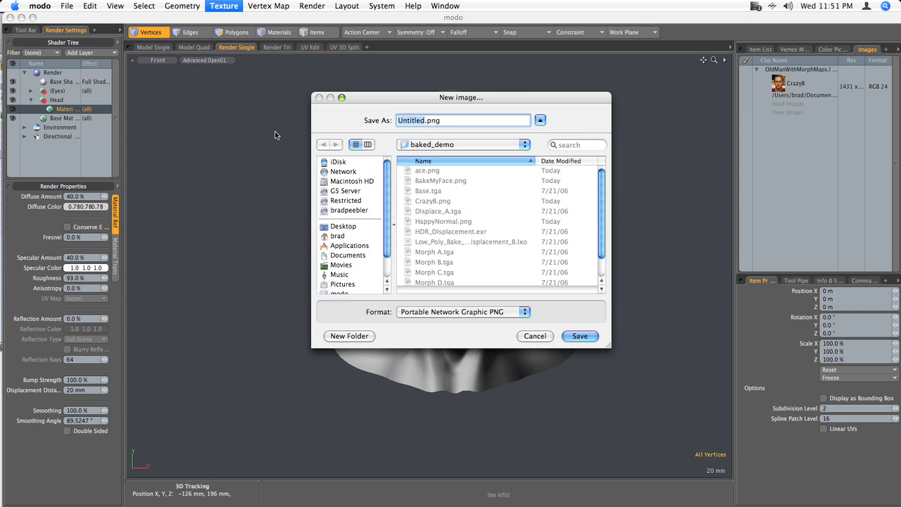
pyautogui.write('FaceNorm')
pyautogui.press('Return')
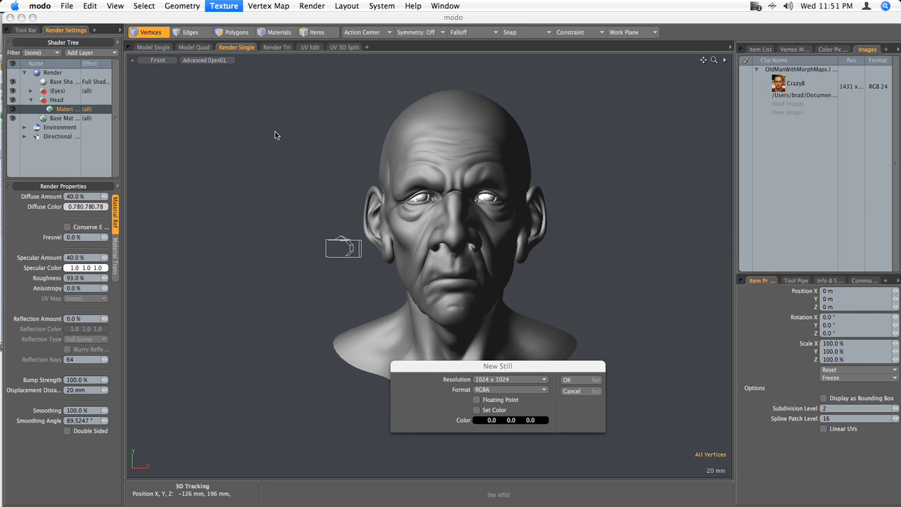
pyautogui.click(581, 378)
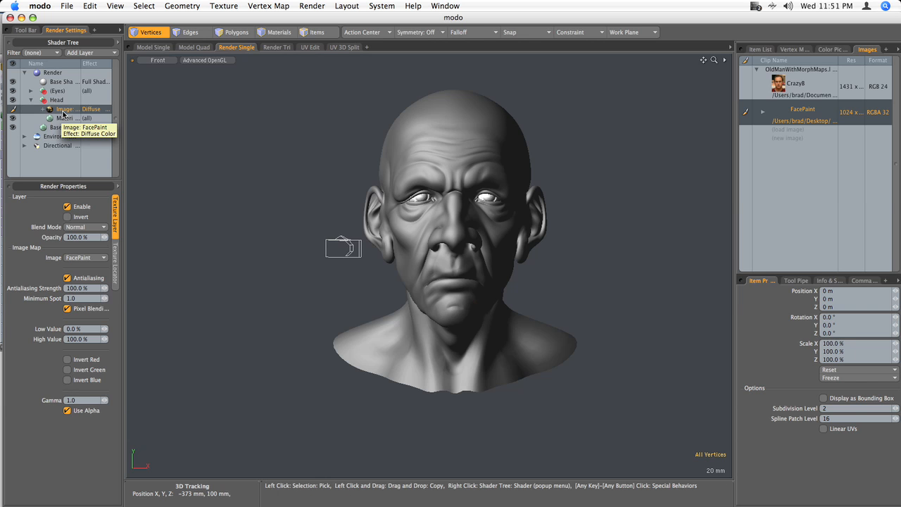
pyautogui.click(116, 255)
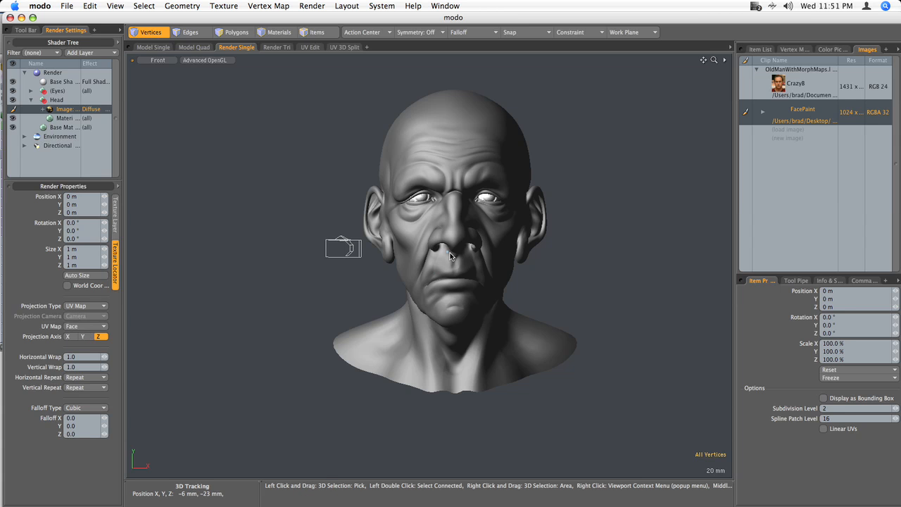
# Set up the Airbrush with the smooth brush and image ink, using CrazyB as the ink image
pyautogui.click(26, 31)
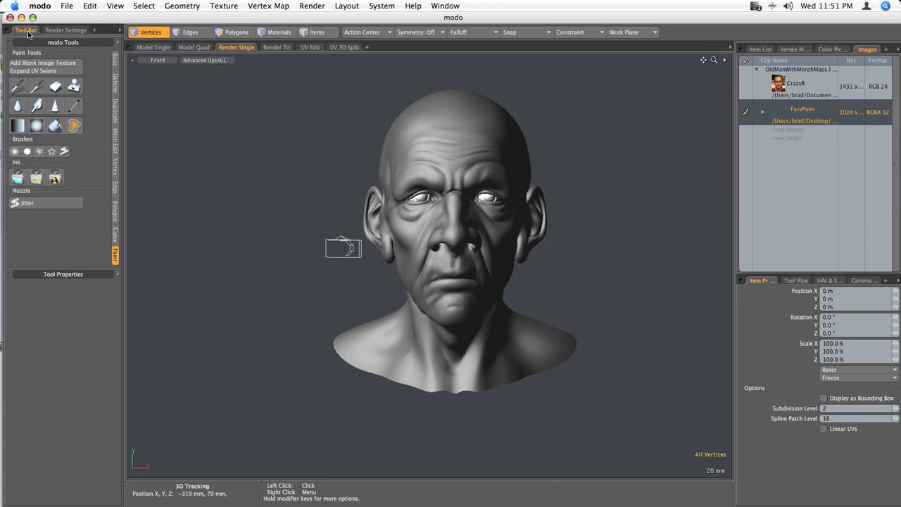
pyautogui.click(18, 87)
pyautogui.click(14, 152)
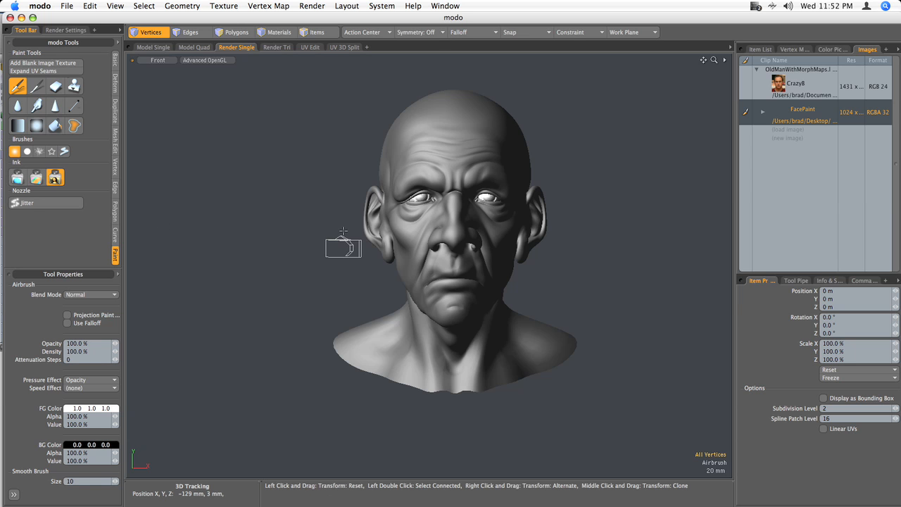
pyautogui.press('k')
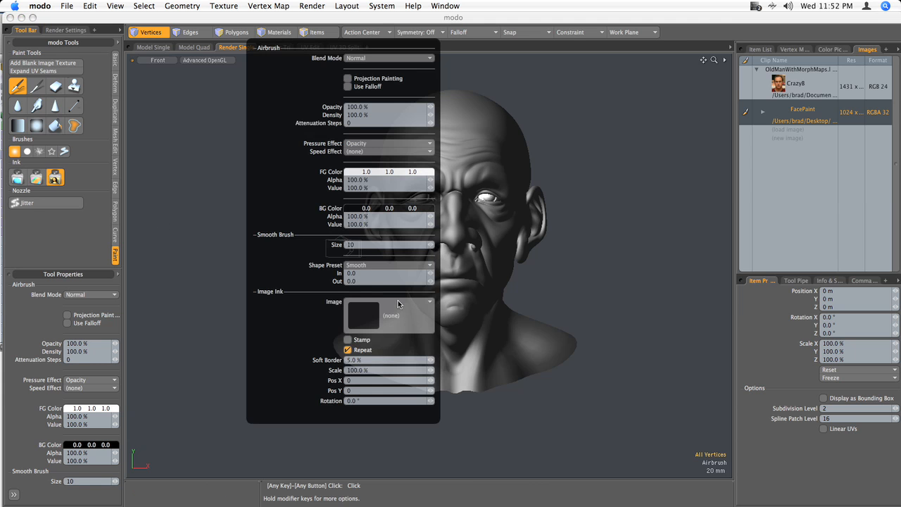
pyautogui.click(398, 301)
pyautogui.click(545, 310)
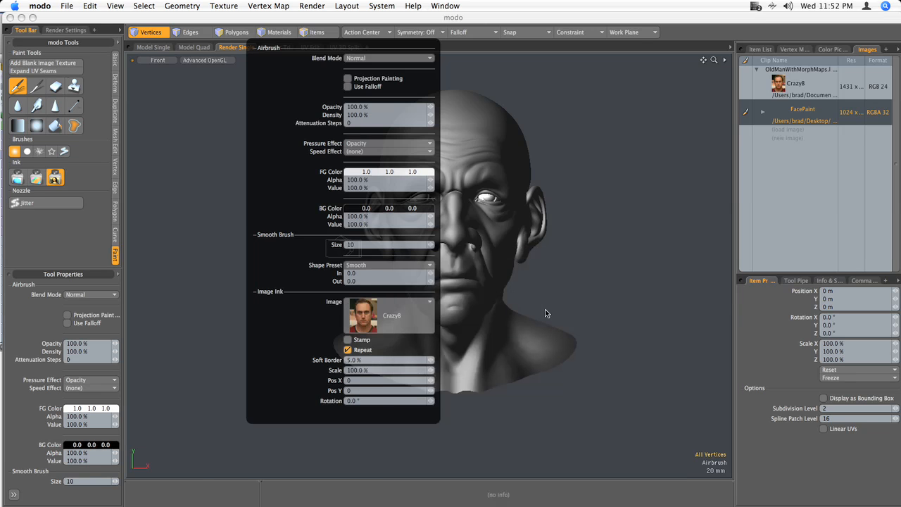
pyautogui.click(531, 281)
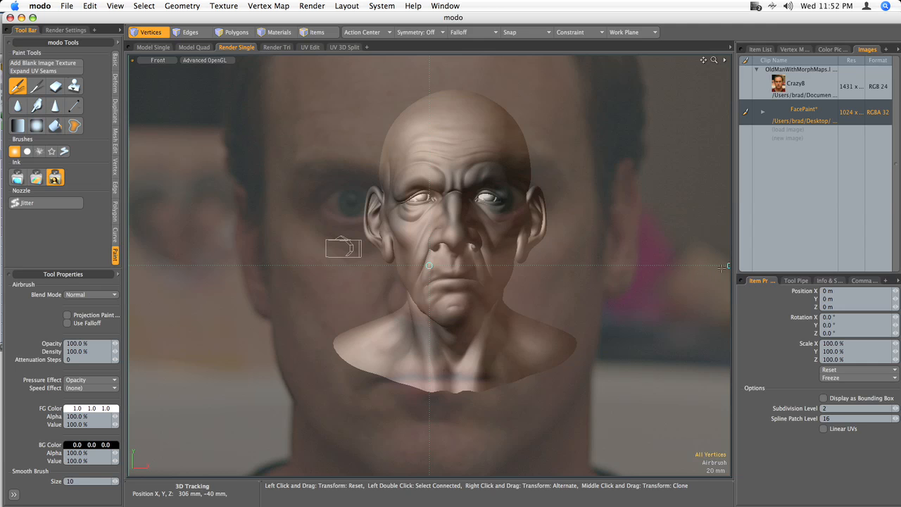
# Enable Projection Painting and scale and center the photo overlay so its face covers the head model
pyautogui.moveTo(729, 265); pyautogui.dragTo(532, 266)
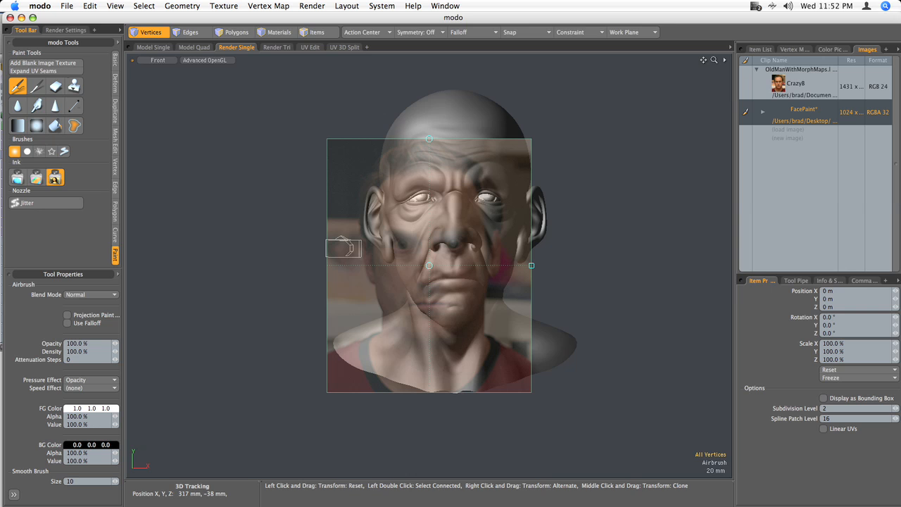
pyautogui.click(67, 315)
pyautogui.moveTo(428, 268)
pyautogui.mouseDown()
pyautogui.moveTo(478, 246)
pyautogui.moveTo(601, 229)
pyautogui.moveTo(499, 227)
pyautogui.moveTo(455, 211)
pyautogui.mouseUp()
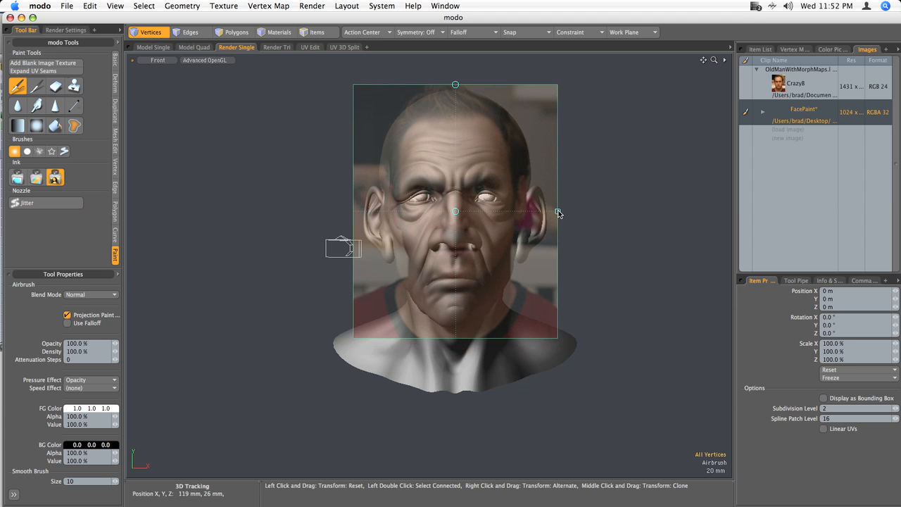
pyautogui.moveTo(558, 213); pyautogui.dragTo(564, 211)
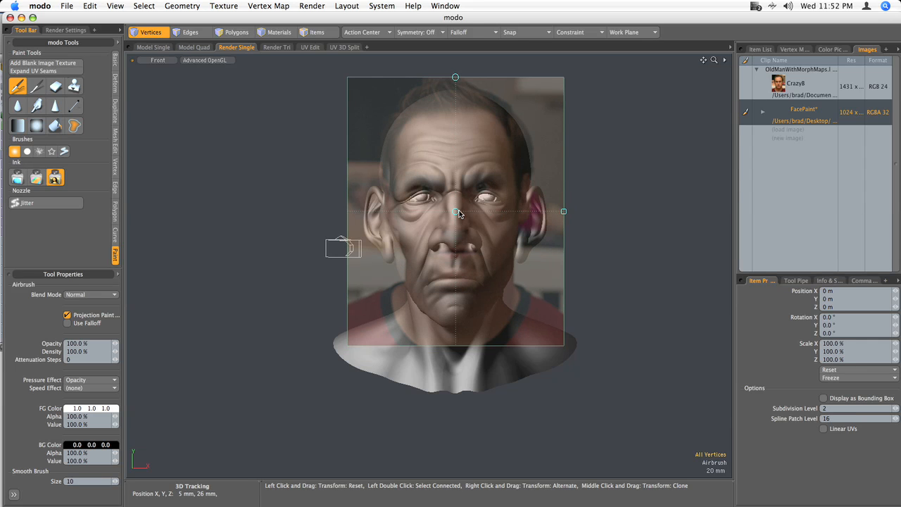
pyautogui.moveTo(458, 210); pyautogui.dragTo(458, 212)
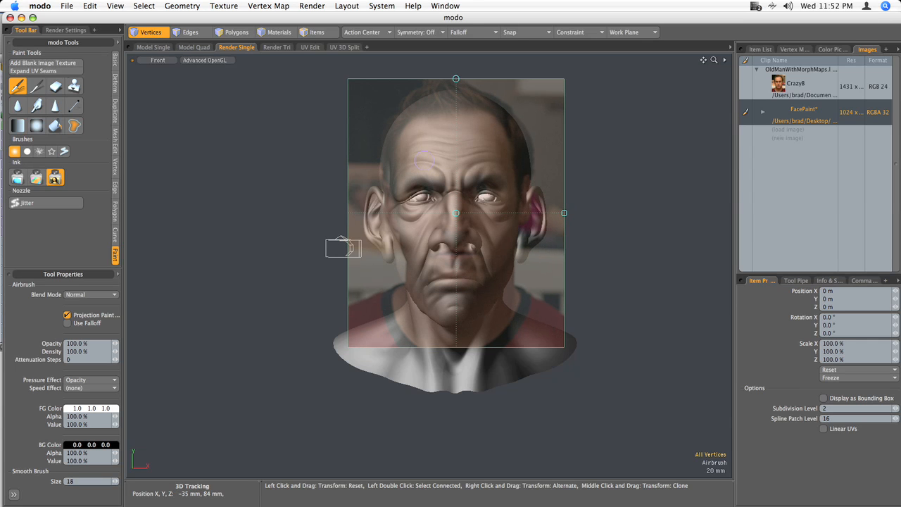
# Set the brush size to 34 and paint the photo's hair, forehead and eyebrows onto the head, realigning the overlay for the brows
pyautogui.moveTo(424, 161); pyautogui.dragTo(424, 159, button='right')
pyautogui.moveTo(417, 144)
pyautogui.mouseDown()
pyautogui.moveTo(378, 150)
pyautogui.moveTo(431, 102)
pyautogui.moveTo(442, 116)
pyautogui.moveTo(465, 97)
pyautogui.moveTo(525, 128)
pyautogui.moveTo(422, 155)
pyautogui.moveTo(471, 137)
pyautogui.moveTo(394, 151)
pyautogui.moveTo(385, 169)
pyautogui.moveTo(491, 148)
pyautogui.moveTo(502, 156)
pyautogui.moveTo(454, 169)
pyautogui.moveTo(433, 163)
pyautogui.moveTo(529, 157)
pyautogui.mouseUp()
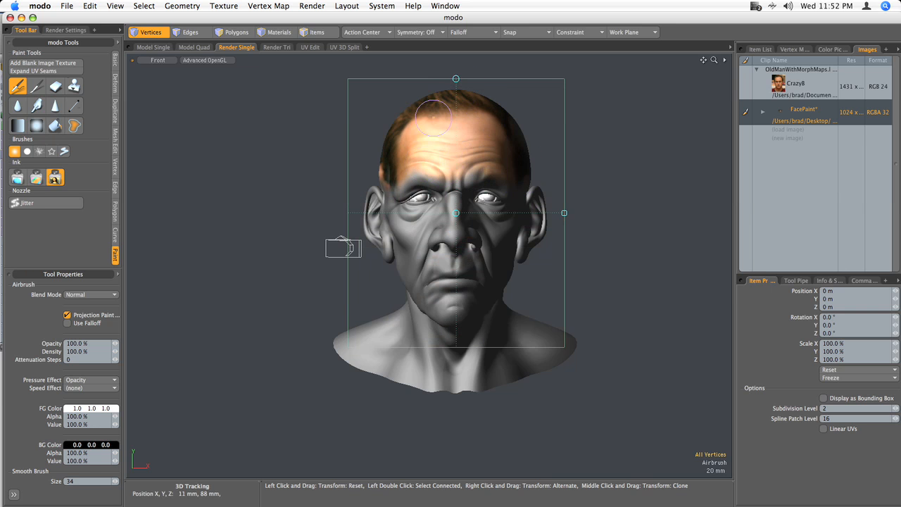
pyautogui.moveTo(428, 154)
pyautogui.mouseDown()
pyautogui.moveTo(406, 178)
pyautogui.moveTo(437, 177)
pyautogui.mouseUp()
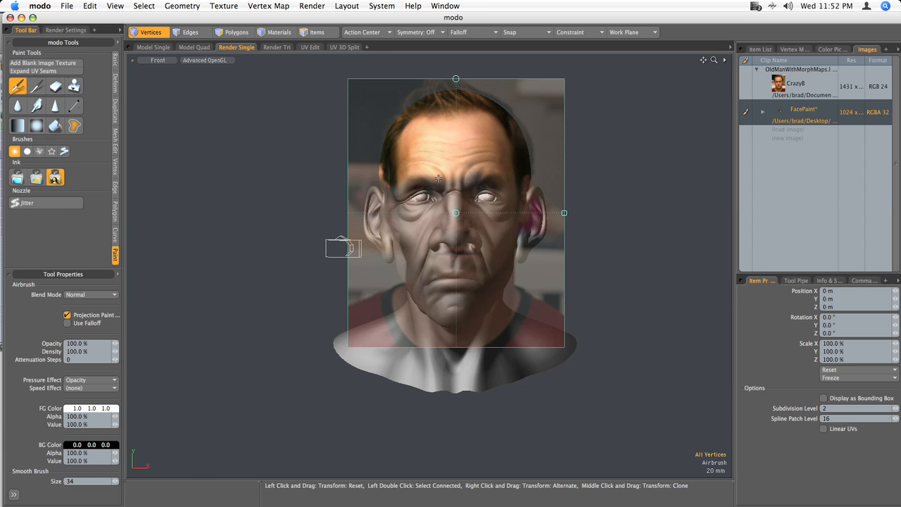
pyautogui.moveTo(456, 213)
pyautogui.mouseDown()
pyautogui.moveTo(350, 244)
pyautogui.moveTo(444, 228)
pyautogui.moveTo(450, 218)
pyautogui.mouseUp()
pyautogui.moveTo(427, 185)
pyautogui.mouseDown()
pyautogui.moveTo(405, 186)
pyautogui.moveTo(385, 210)
pyautogui.moveTo(451, 179)
pyautogui.moveTo(503, 176)
pyautogui.moveTo(507, 186)
pyautogui.moveTo(492, 181)
pyautogui.moveTo(519, 202)
pyautogui.moveTo(509, 222)
pyautogui.mouseUp()
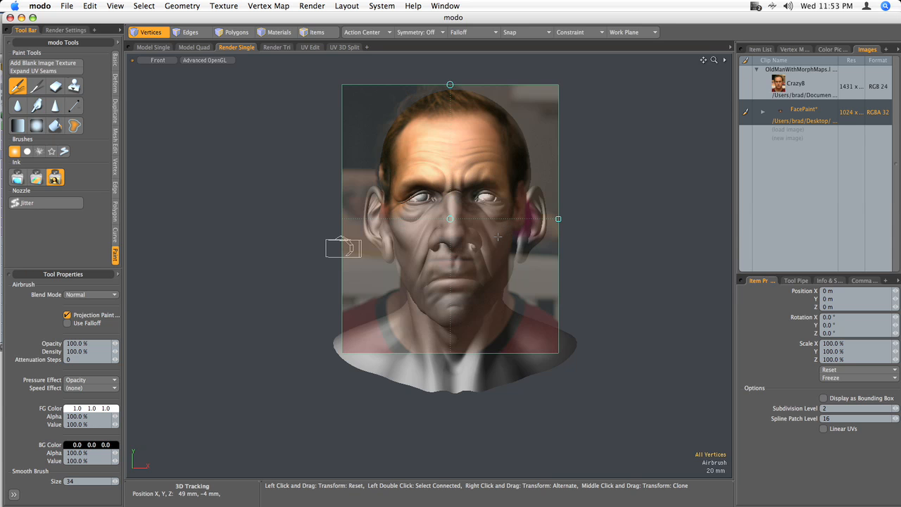
# Lower and enlarge the photo overlay to match the nose and mouth, and paint the nose, cheeks, mouth and chin
pyautogui.moveTo(451, 224); pyautogui.dragTo(453, 245)
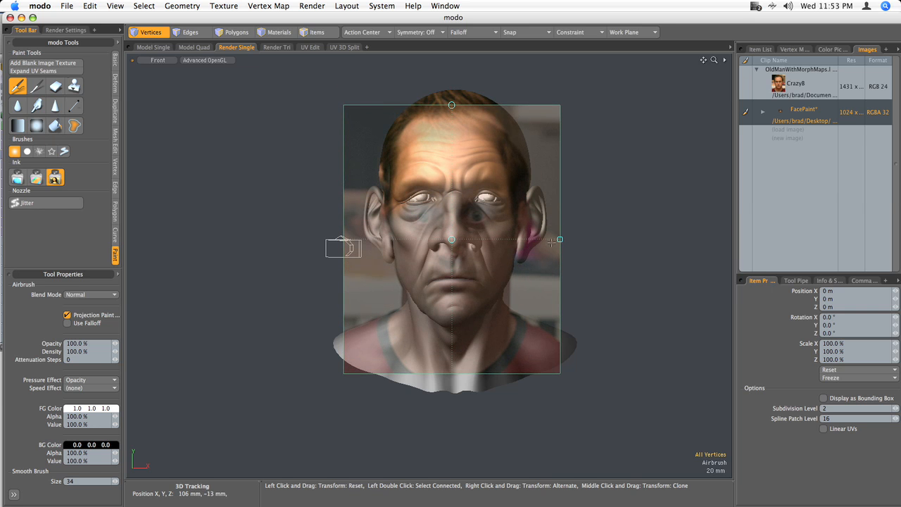
pyautogui.moveTo(561, 241); pyautogui.dragTo(572, 239)
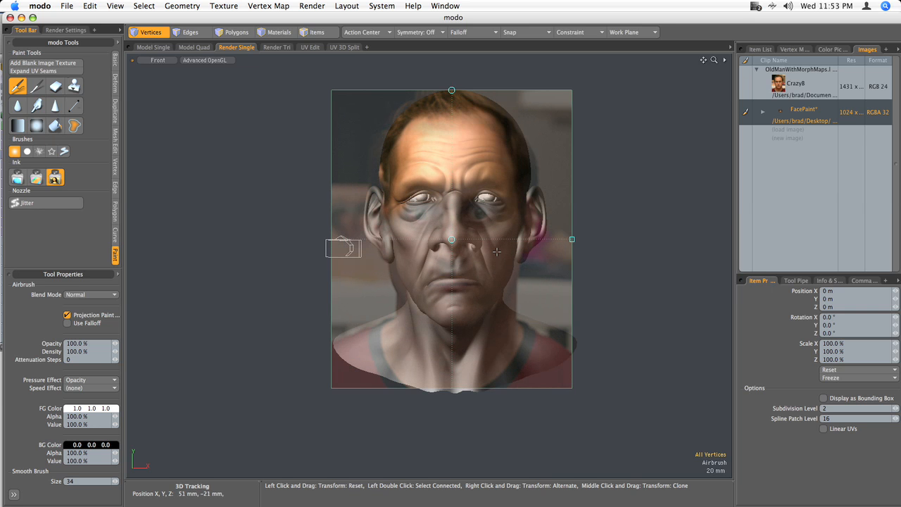
pyautogui.moveTo(452, 239); pyautogui.dragTo(452, 236)
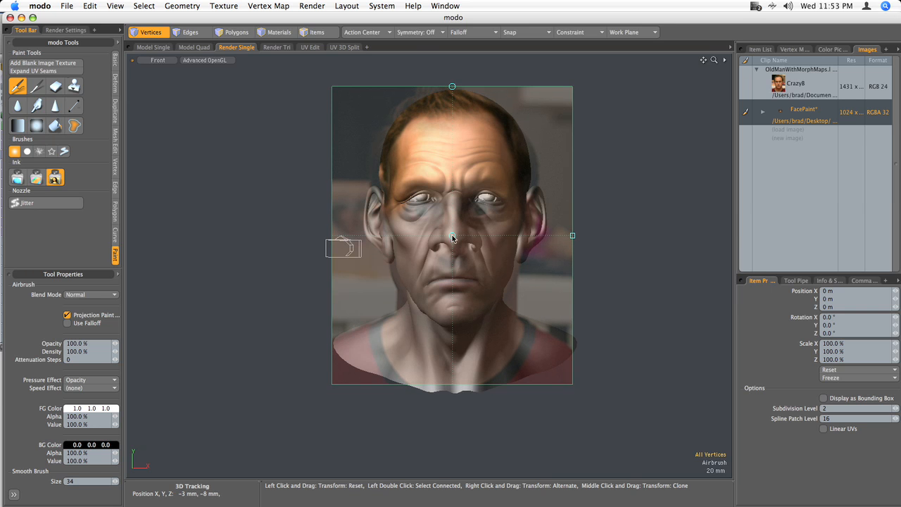
pyautogui.moveTo(449, 278)
pyautogui.mouseDown()
pyautogui.moveTo(468, 275)
pyautogui.moveTo(451, 293)
pyautogui.moveTo(479, 304)
pyautogui.moveTo(423, 307)
pyautogui.moveTo(402, 211)
pyautogui.moveTo(427, 219)
pyautogui.moveTo(445, 260)
pyautogui.moveTo(482, 258)
pyautogui.moveTo(476, 312)
pyautogui.moveTo(502, 279)
pyautogui.moveTo(504, 233)
pyautogui.moveTo(479, 223)
pyautogui.moveTo(451, 233)
pyautogui.moveTo(438, 211)
pyautogui.moveTo(468, 193)
pyautogui.moveTo(417, 200)
pyautogui.moveTo(494, 199)
pyautogui.moveTo(492, 220)
pyautogui.moveTo(507, 213)
pyautogui.moveTo(466, 231)
pyautogui.moveTo(462, 257)
pyautogui.moveTo(428, 203)
pyautogui.mouseUp()
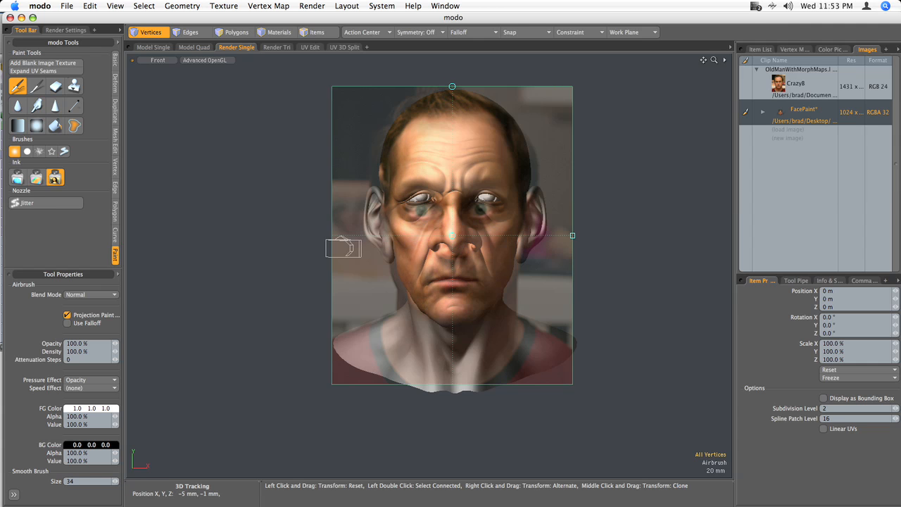
# Move the photo overlay clear of the head and inspect the painted face in the Perspective view
pyautogui.moveTo(452, 235)
pyautogui.mouseDown()
pyautogui.moveTo(449, 219)
pyautogui.moveTo(413, 210)
pyautogui.moveTo(491, 213)
pyautogui.moveTo(493, 224)
pyautogui.moveTo(179, 235)
pyautogui.mouseUp()
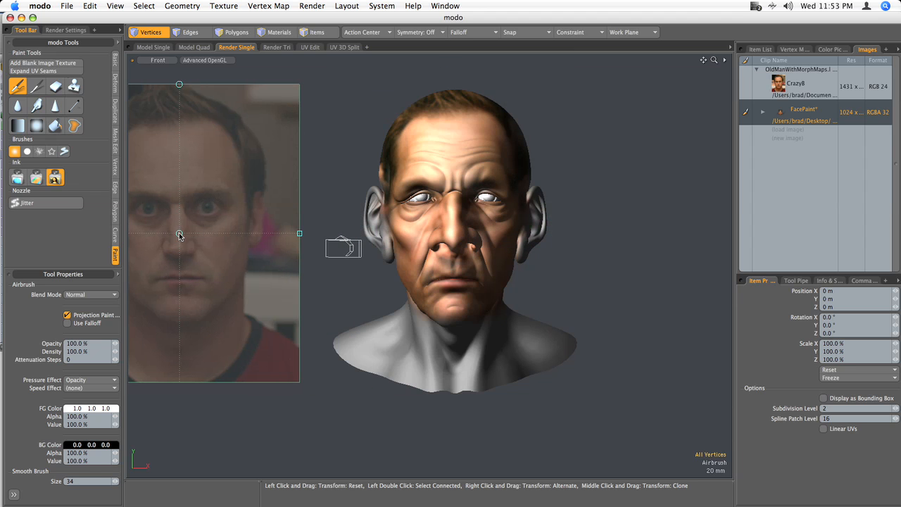
pyautogui.press('.')
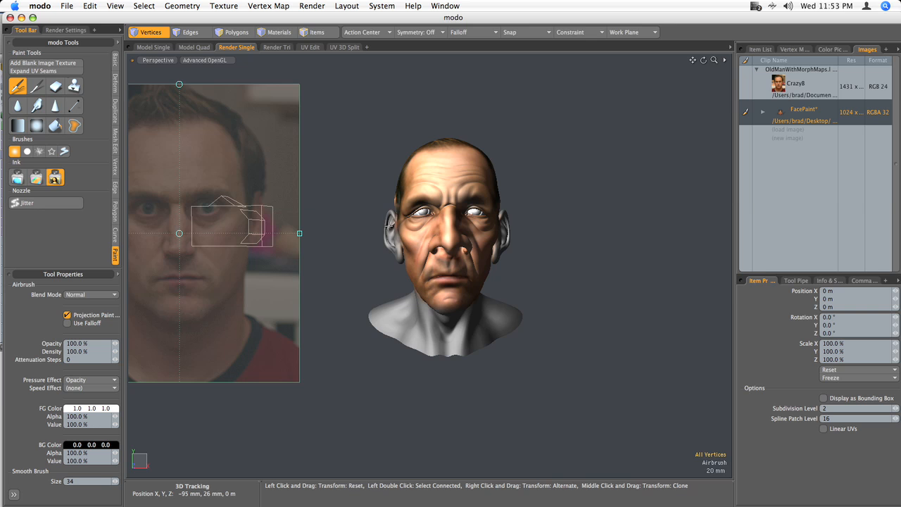
pyautogui.keyDown('ctrl'); pyautogui.keyDown('alt'); pyautogui.moveTo(429, 235); pyautogui.dragTo(487, 262); pyautogui.keyUp('alt'); pyautogui.keyUp('ctrl')
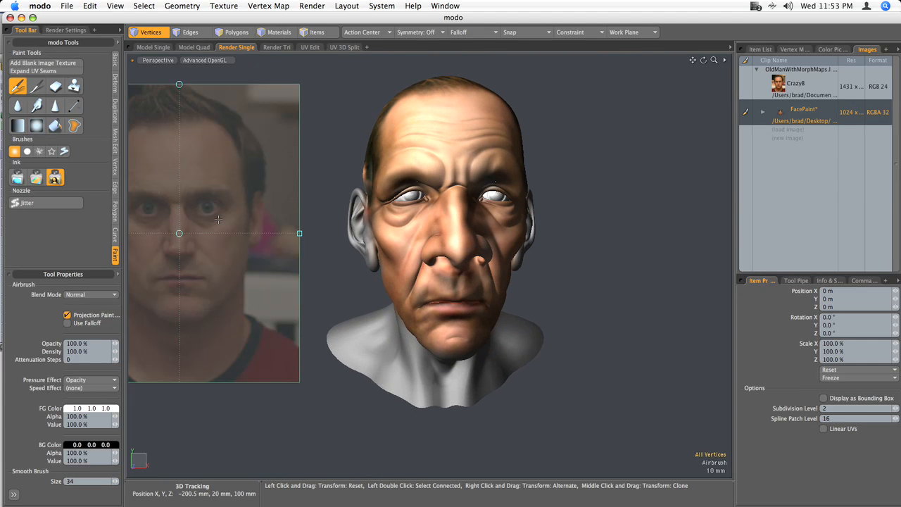
# Load TexInk_Bark_05.png from the Content library's Images/TilingTextures folder as the airbrush's image ink
pyautogui.press('k')
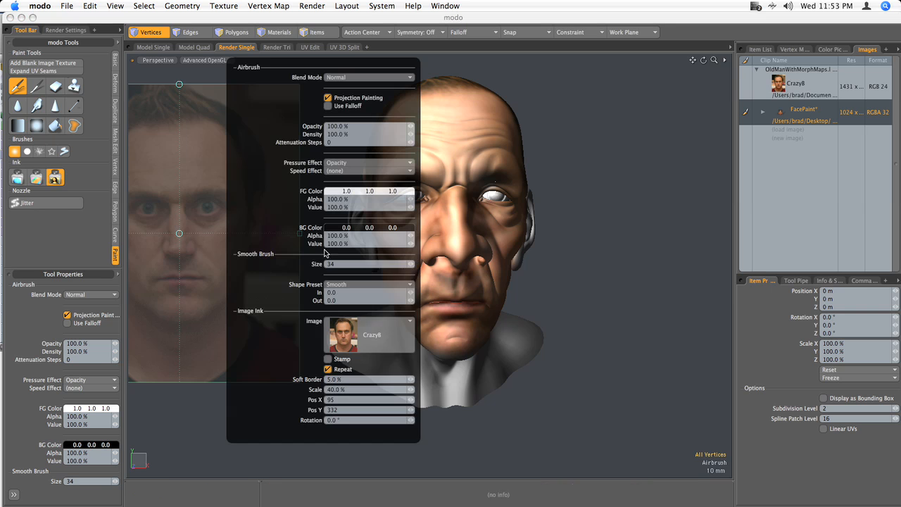
pyautogui.click(369, 329)
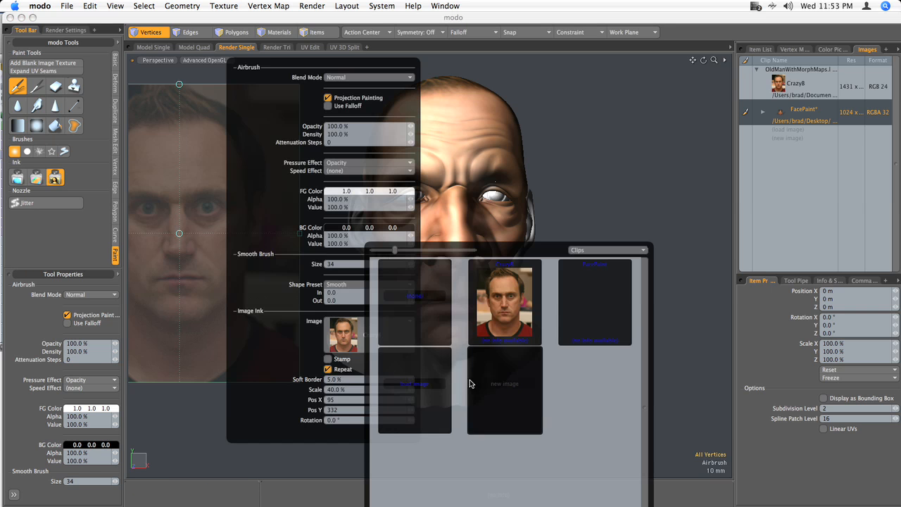
pyautogui.click(415, 384)
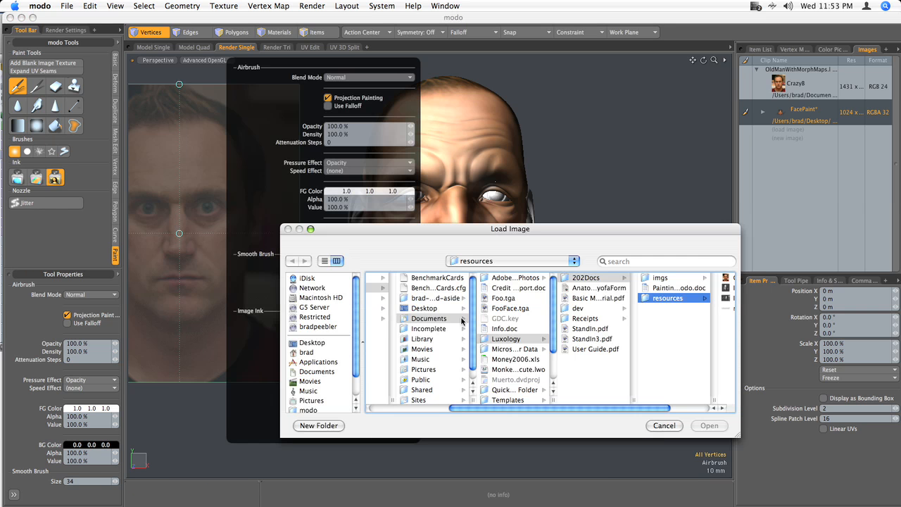
pyautogui.click(488, 260)
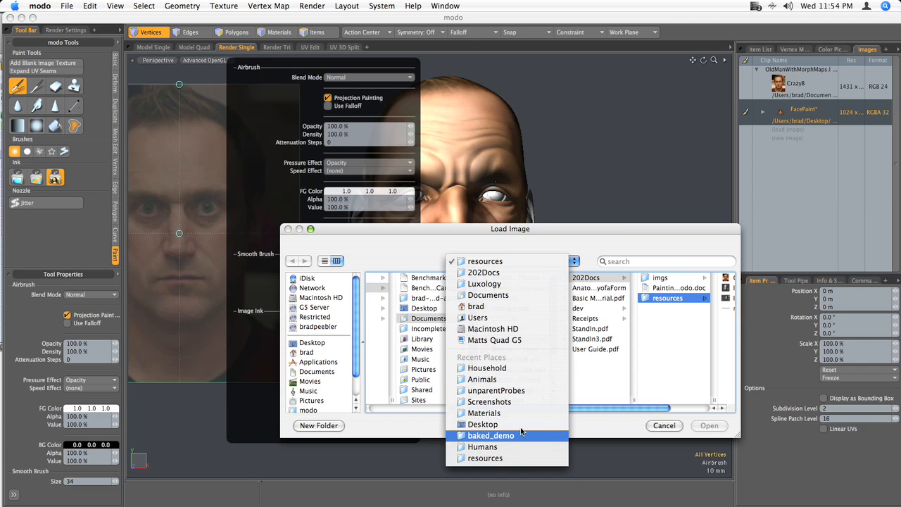
pyautogui.click(512, 380)
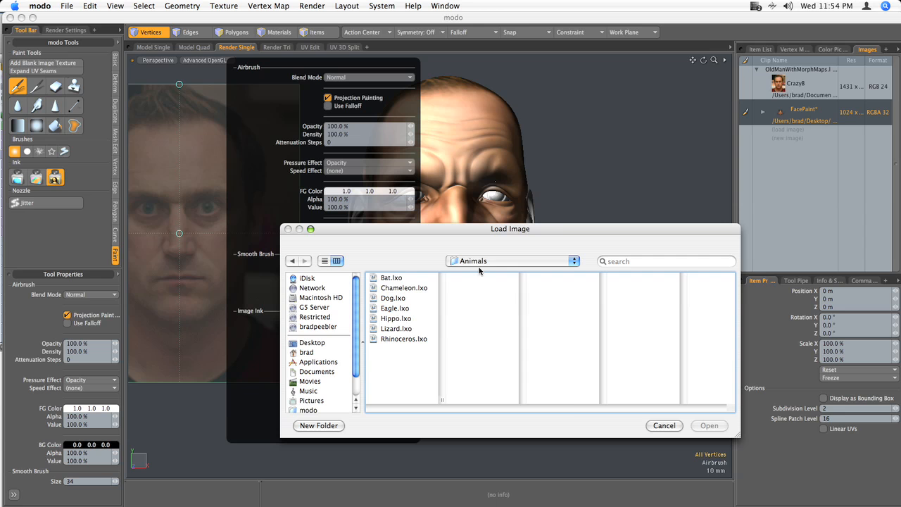
pyautogui.click(479, 270)
pyautogui.click(483, 272)
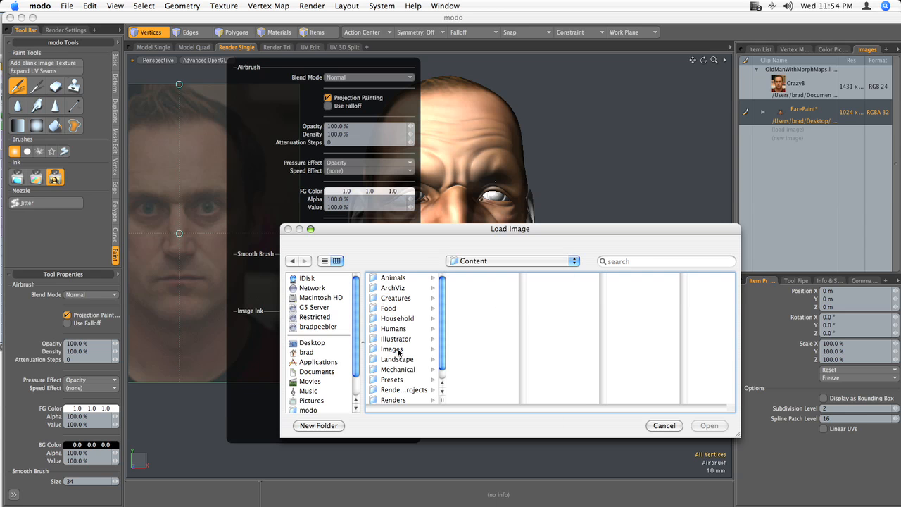
pyautogui.click(392, 349)
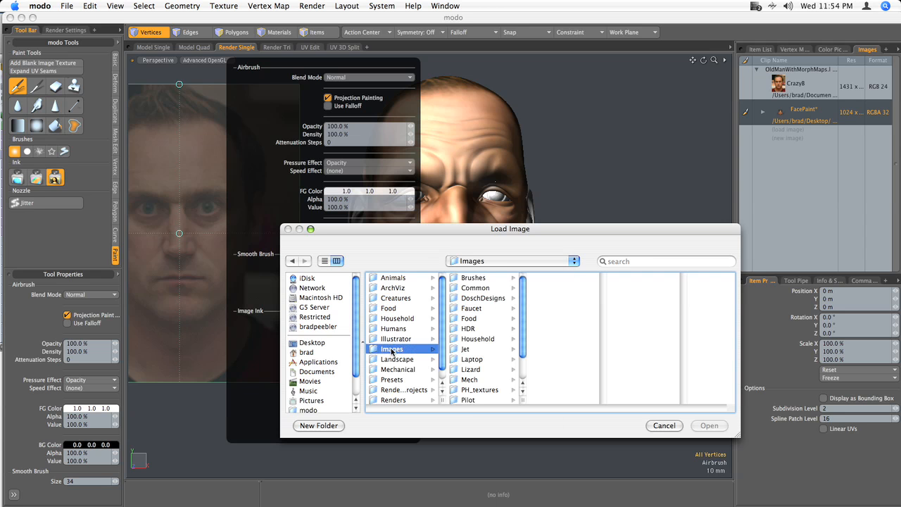
pyautogui.scroll(-2, 483, 374)
pyautogui.click(482, 379)
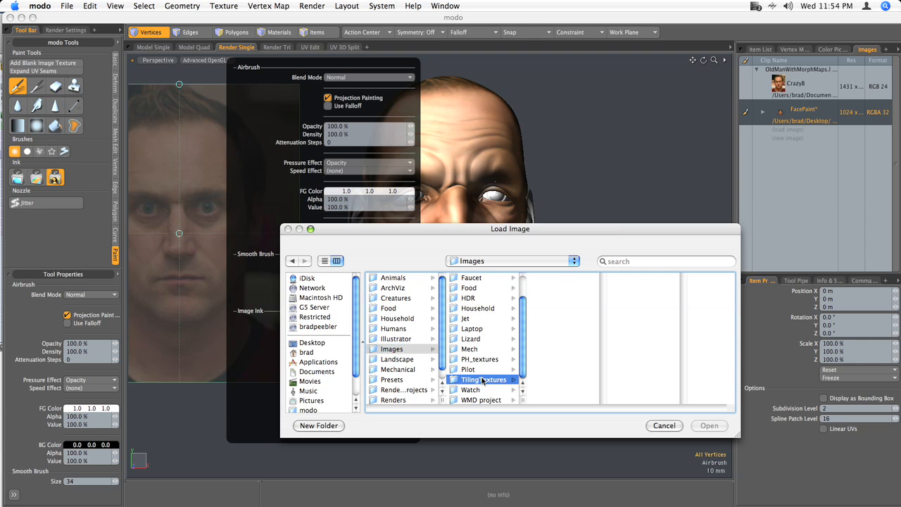
pyautogui.click(567, 318)
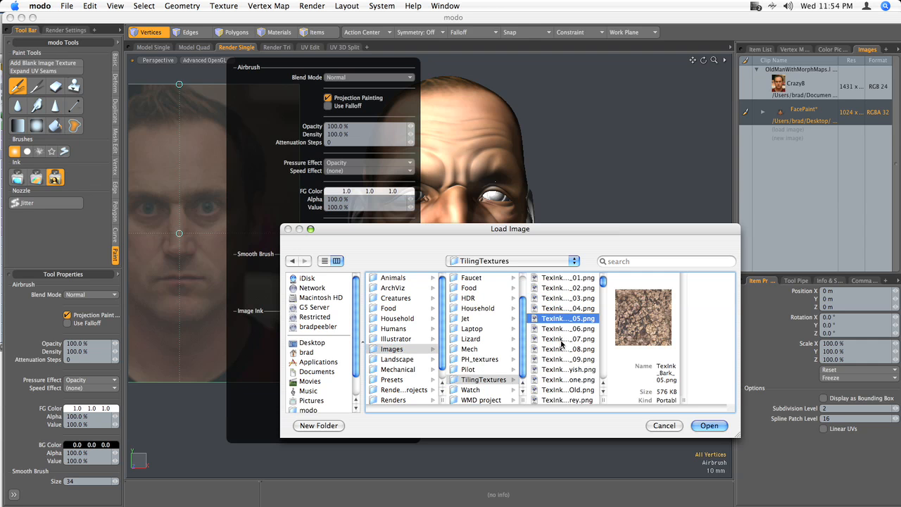
pyautogui.click(710, 425)
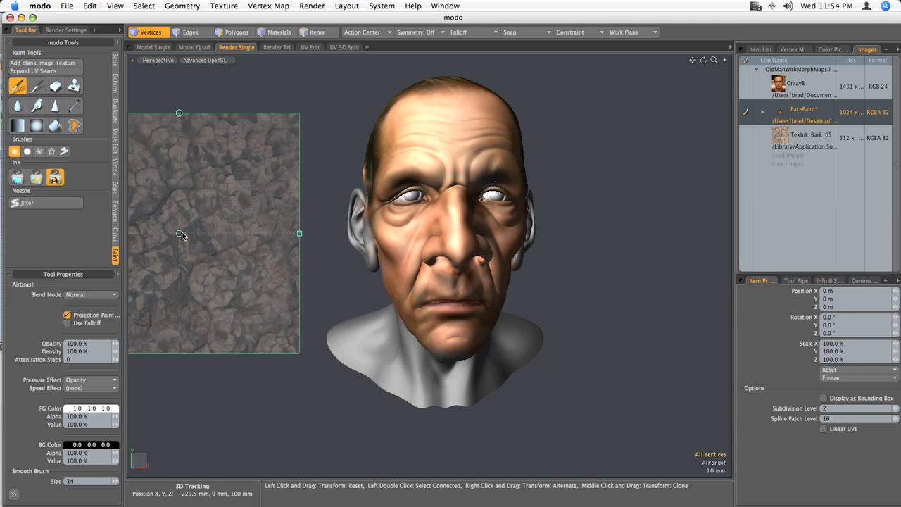
# Paint a bark patch on the cheek at brush size 41, and place the overlay over the forehead at 13% scale, rotated about 25°
pyautogui.moveTo(180, 233)
pyautogui.mouseDown()
pyautogui.moveTo(281, 260)
pyautogui.moveTo(388, 305)
pyautogui.moveTo(424, 285)
pyautogui.moveTo(394, 239)
pyautogui.moveTo(413, 293)
pyautogui.mouseUp()
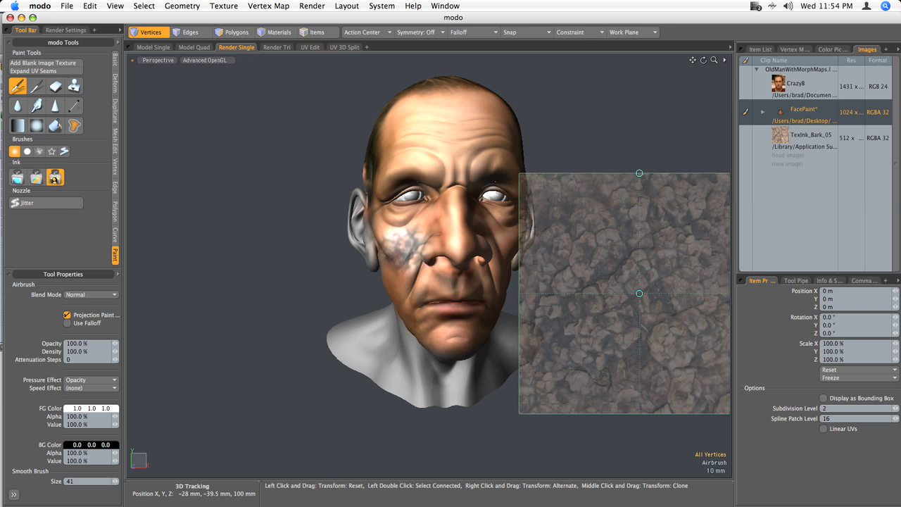
pyautogui.moveTo(639, 293); pyautogui.dragTo(345, 243)
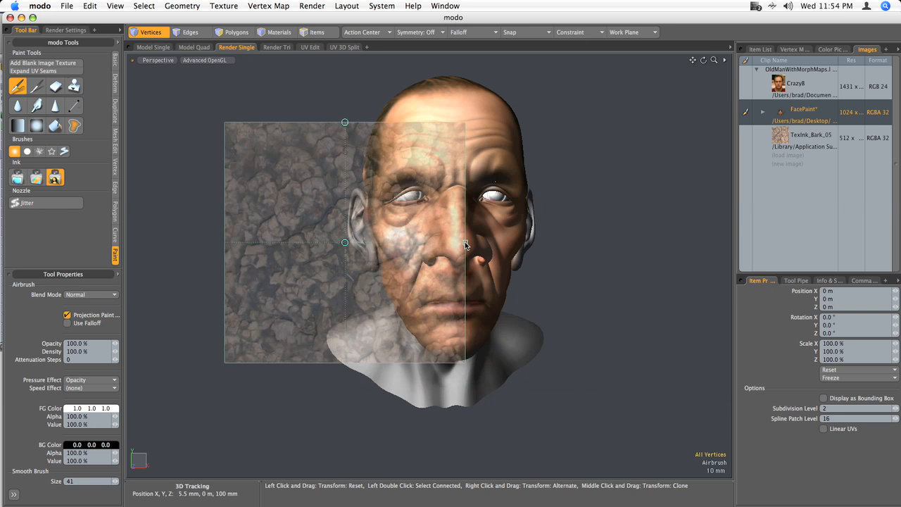
pyautogui.moveTo(466, 244); pyautogui.dragTo(402, 243)
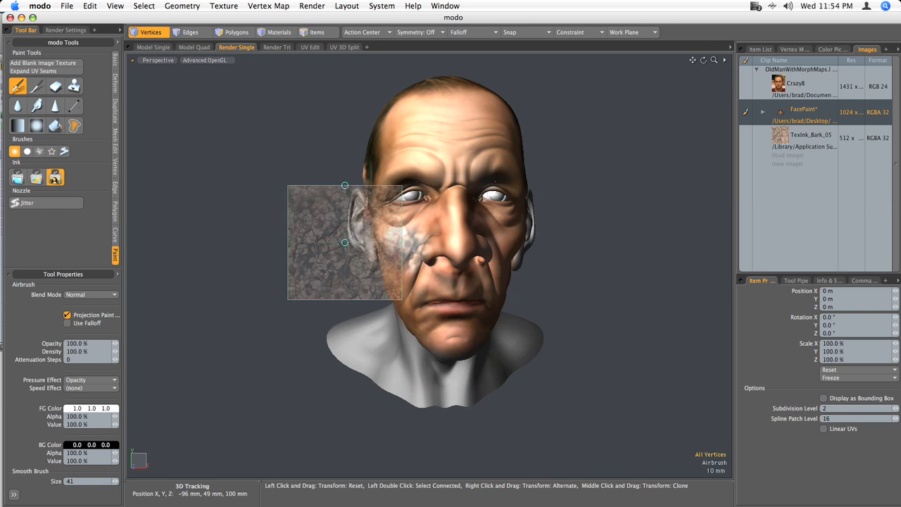
pyautogui.moveTo(344, 185); pyautogui.dragTo(321, 190)
pyautogui.moveTo(345, 244); pyautogui.dragTo(442, 146)
pyautogui.moveTo(495, 123); pyautogui.dragTo(477, 132)
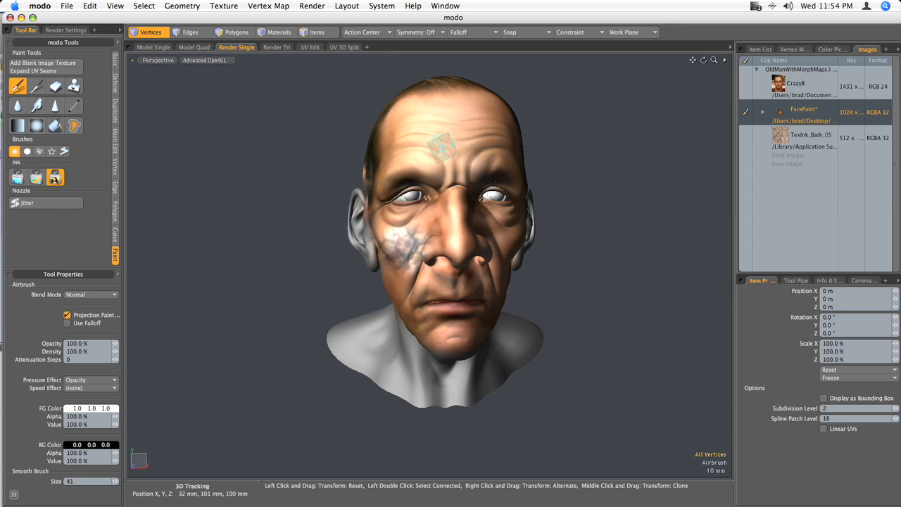
# Enable the Stamp option for the image ink and stamp the enlarged bark texture across the forehead
pyautogui.press('k')
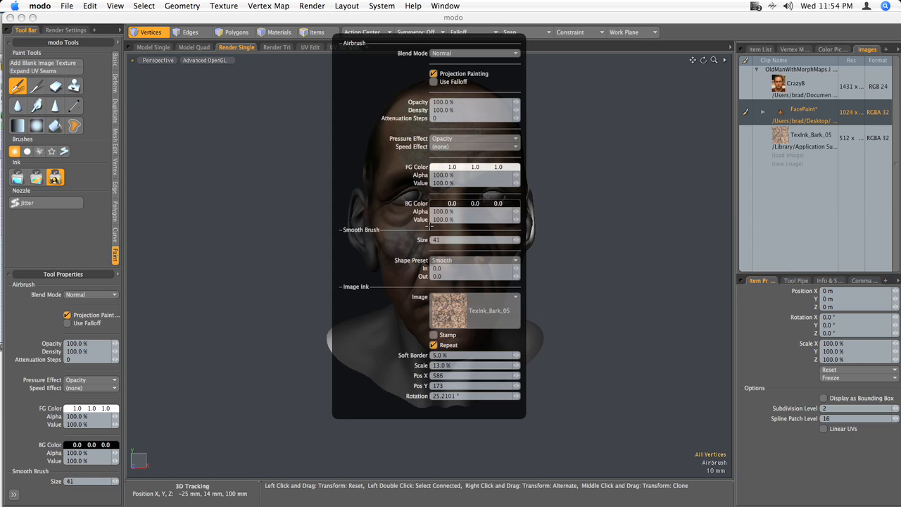
pyautogui.click(446, 335)
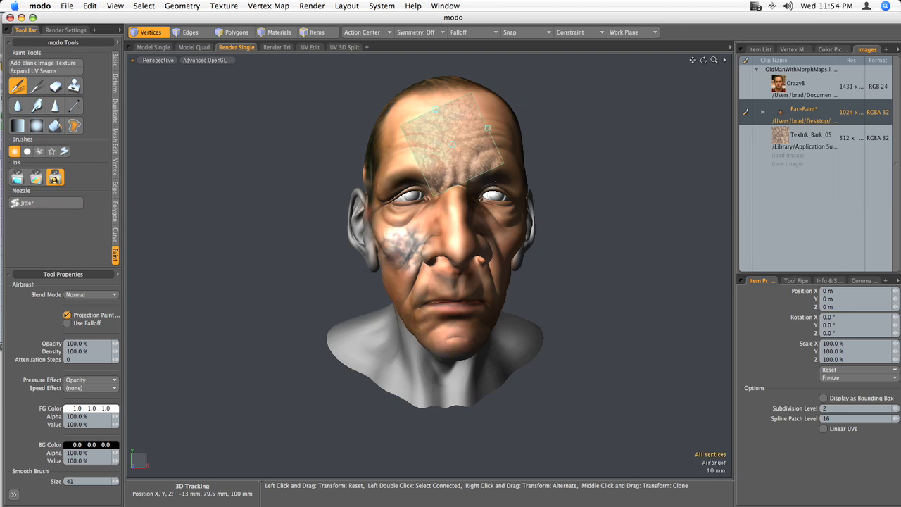
pyautogui.click(453, 159)
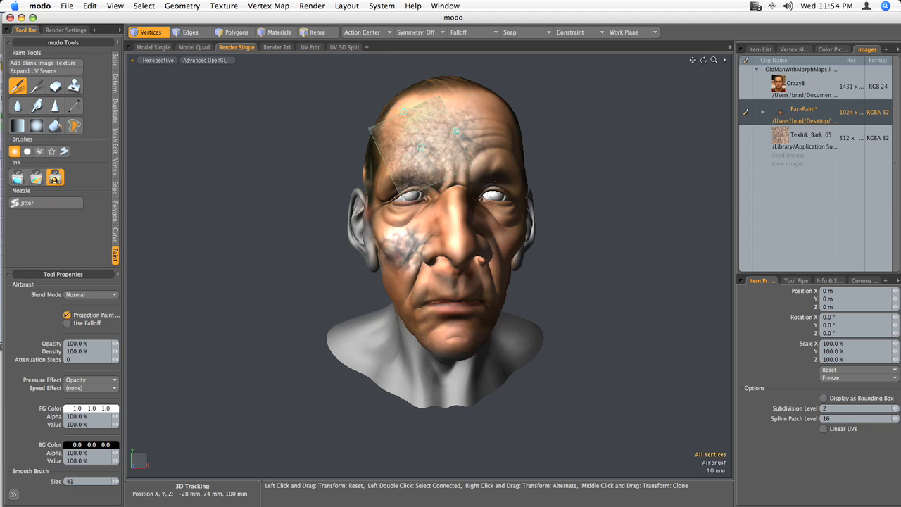
pyautogui.click(407, 131)
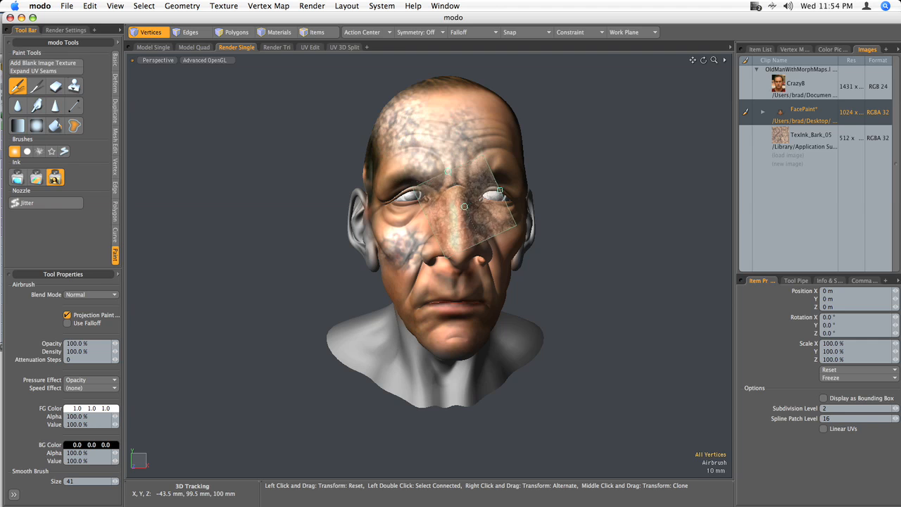
# Rotate and shrink the bark stamp, and apply it to the unpainted side of the forehead
pyautogui.moveTo(497, 202); pyautogui.dragTo(476, 178)
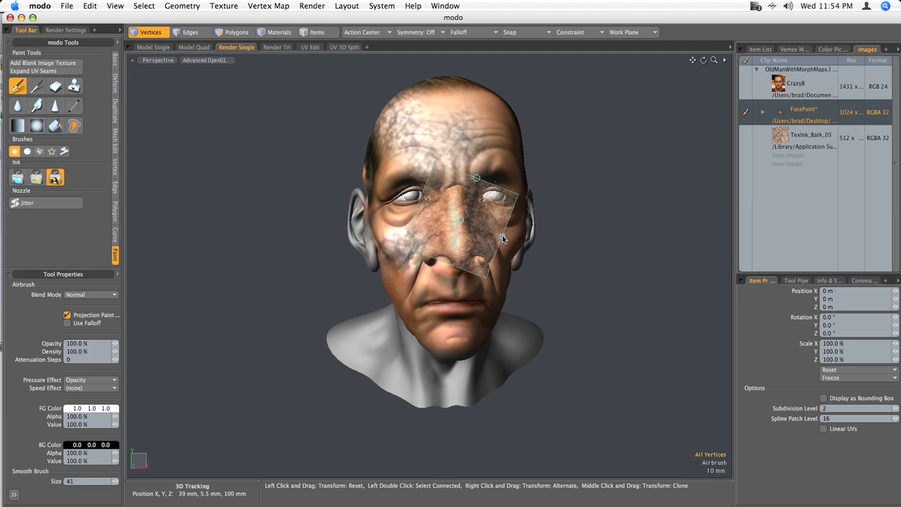
pyautogui.moveTo(502, 237); pyautogui.dragTo(503, 147)
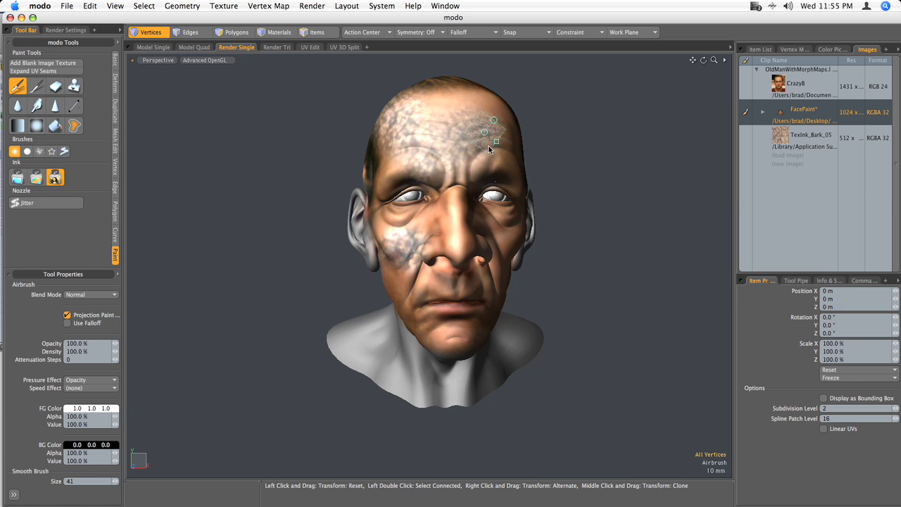
pyautogui.moveTo(499, 112)
pyautogui.mouseDown()
pyautogui.moveTo(511, 99)
pyautogui.moveTo(505, 106)
pyautogui.mouseUp()
pyautogui.click(485, 134)
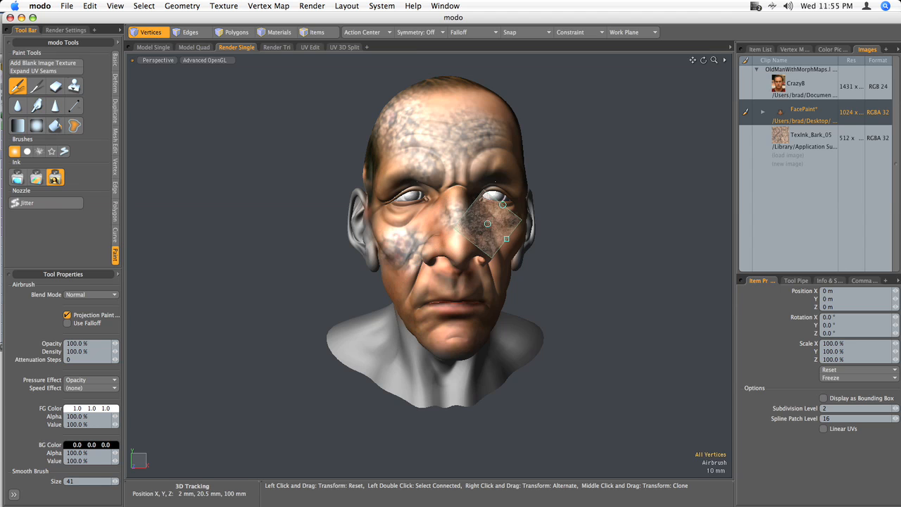
# Stamp the bark texture onto the clean cheek below the eye and enlarge the stamp beside the nose
pyautogui.click(495, 237)
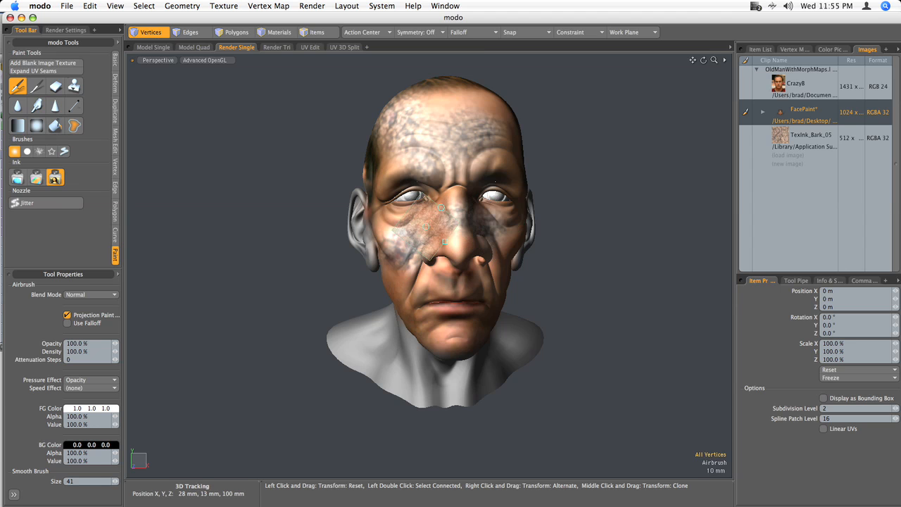
pyautogui.press('Up')
pyautogui.press('Up')
pyautogui.press('Up')
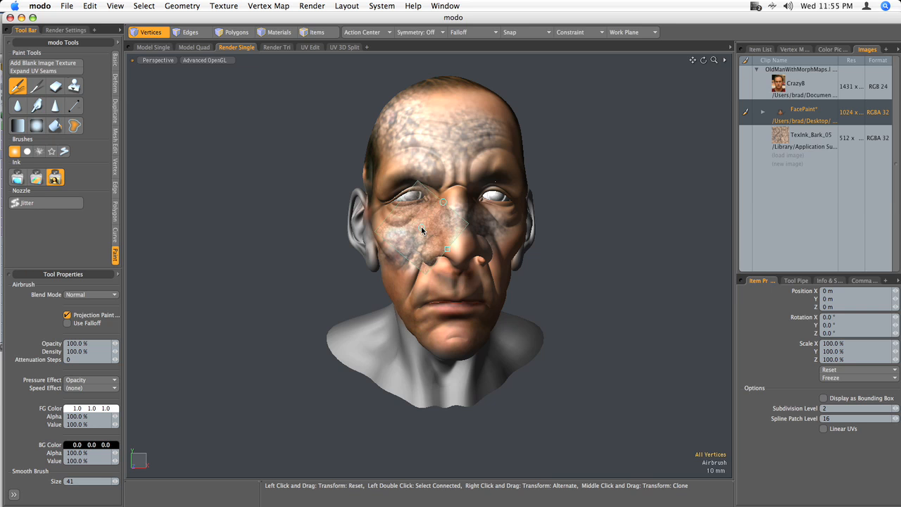